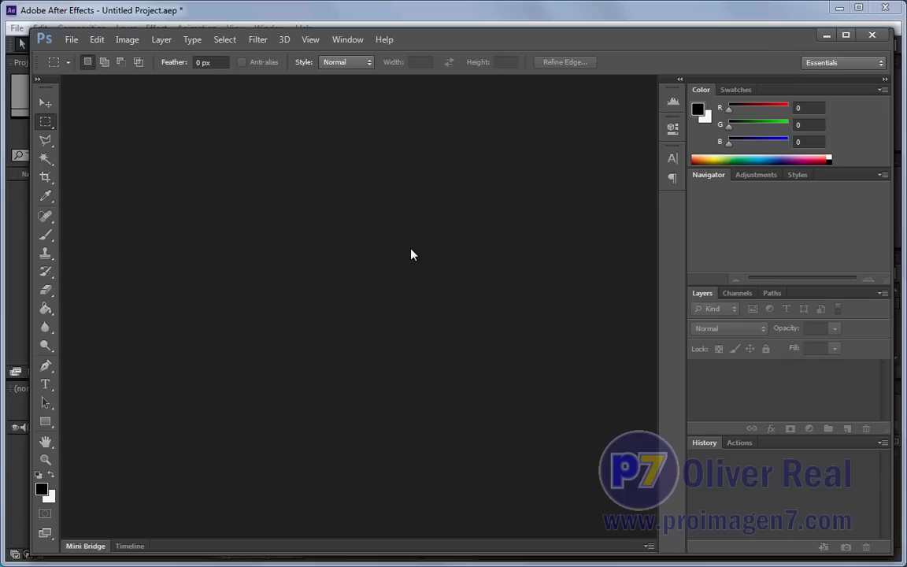
- Open Photoshop's New document dialog at 1920 × 1200 px, 72 ppi, and view the Color Mode options
{"action": "left_click", "coordinate": [72, 39]}
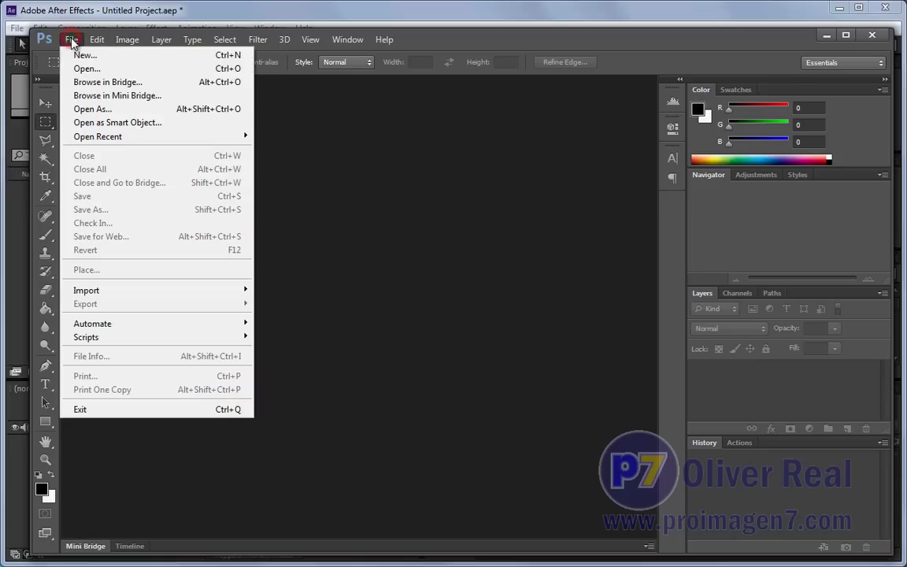
{"action": "left_click", "coordinate": [69, 53]}
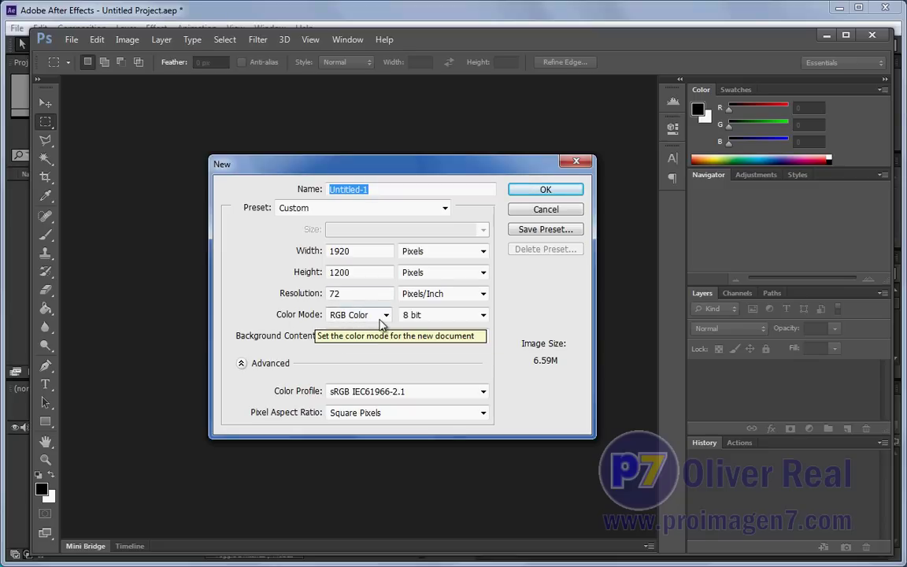
{"action": "left_click", "coordinate": [384, 317]}
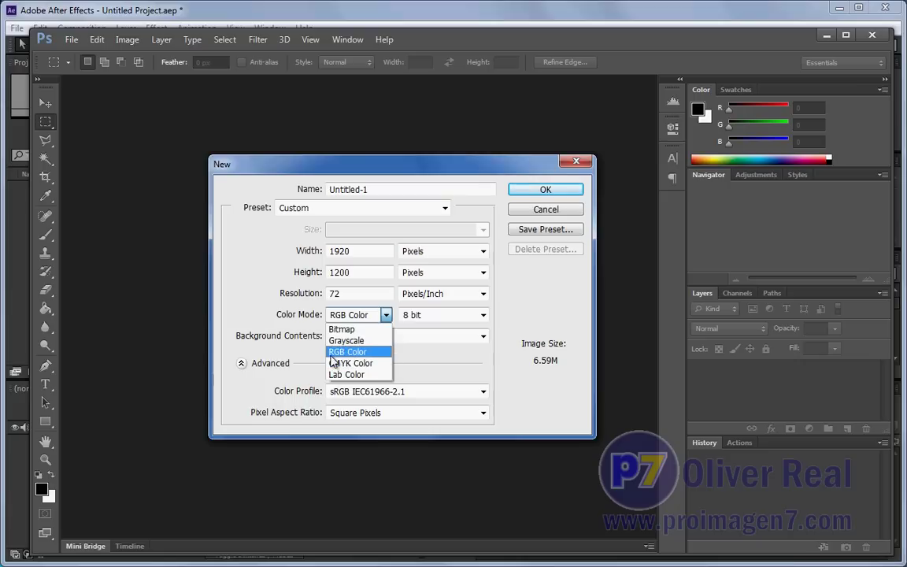
- Keep RGB Color as the colour mode and view the Pixel Aspect Ratio choices
{"action": "left_click", "coordinate": [517, 308]}
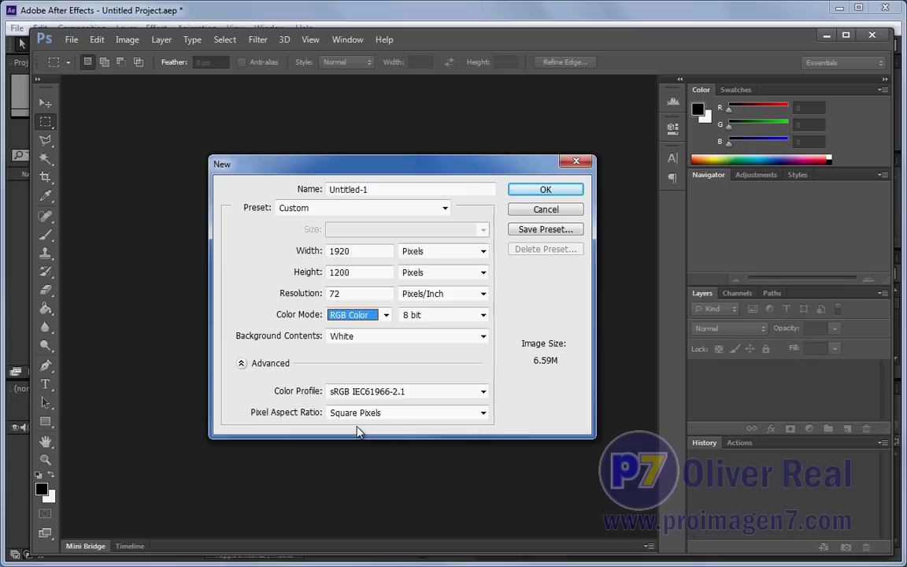
{"action": "left_click", "coordinate": [484, 414]}
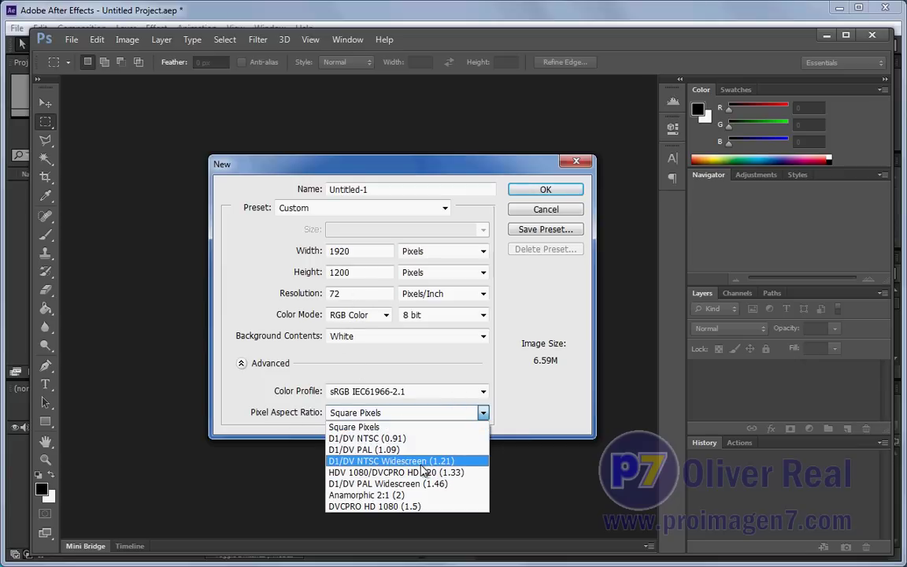
- Leave Square Pixels as the aspect ratio and switch back to After Effects
{"action": "left_click", "coordinate": [476, 376]}
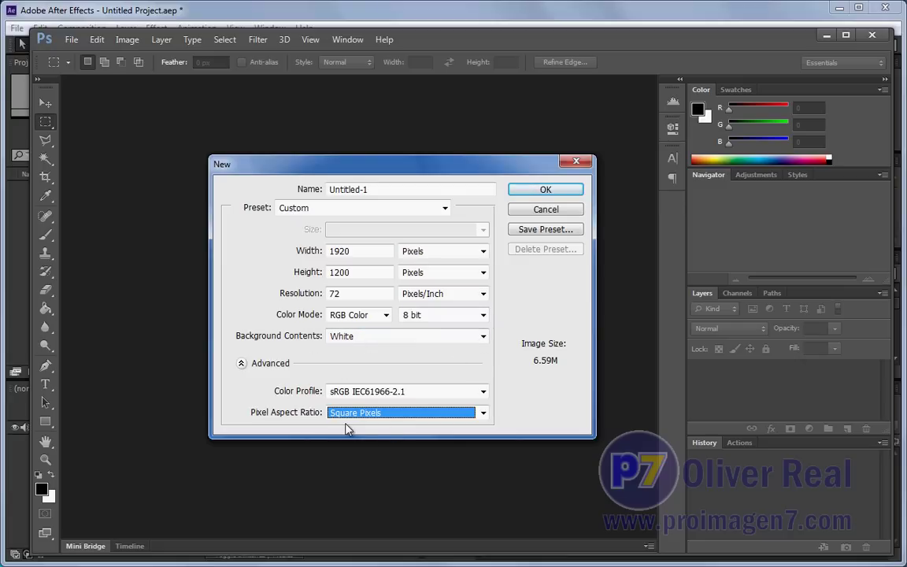
{"action": "left_click", "coordinate": [224, 11]}
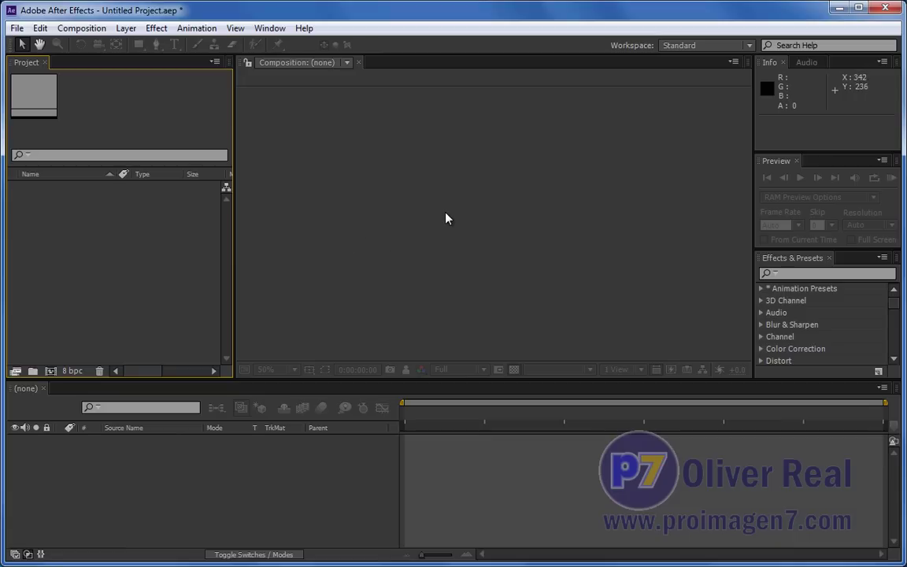
- Start a new After Effects project, then cancel the save prompt so Untitled Project.aep stays open
{"action": "left_click", "coordinate": [16, 28]}
{"action": "mouse_move", "coordinate": [75, 24]}
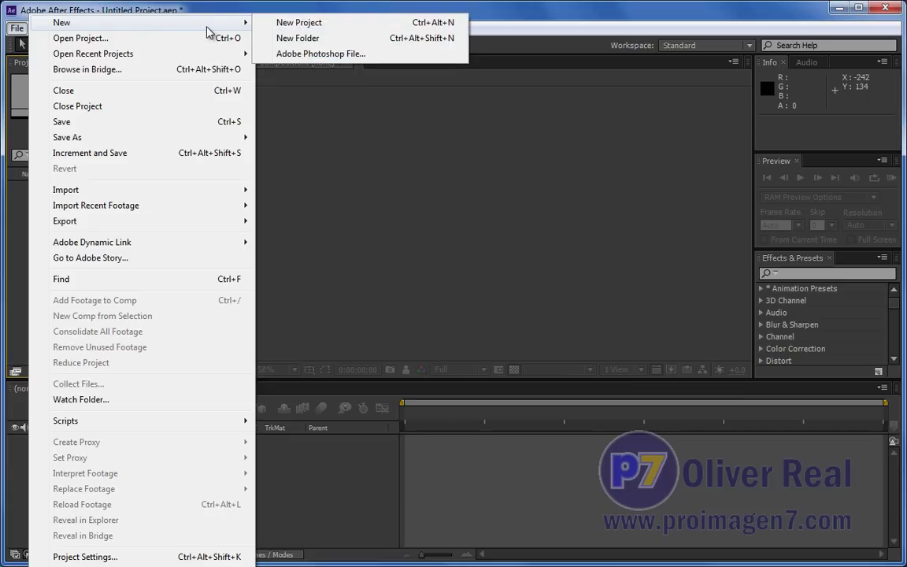
{"action": "left_click", "coordinate": [282, 23]}
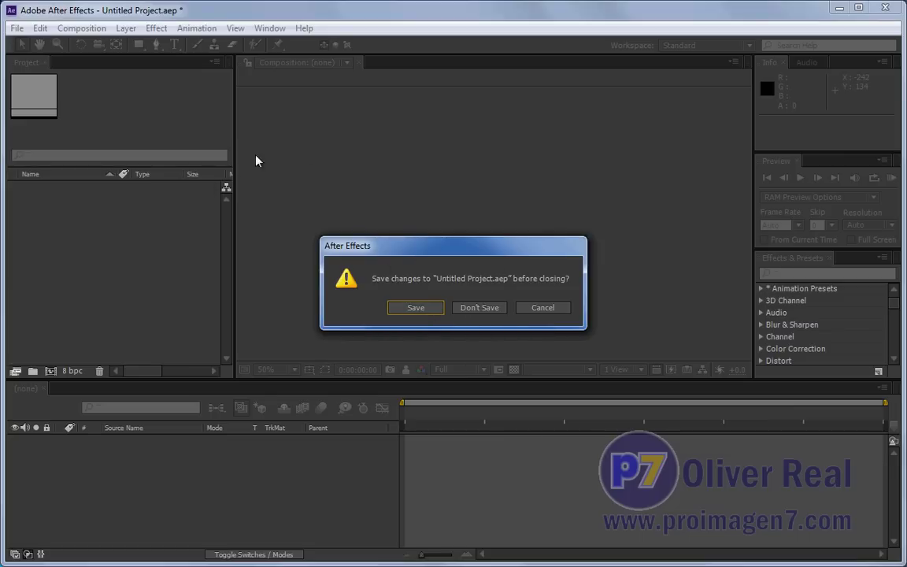
{"action": "left_click", "coordinate": [540, 310]}
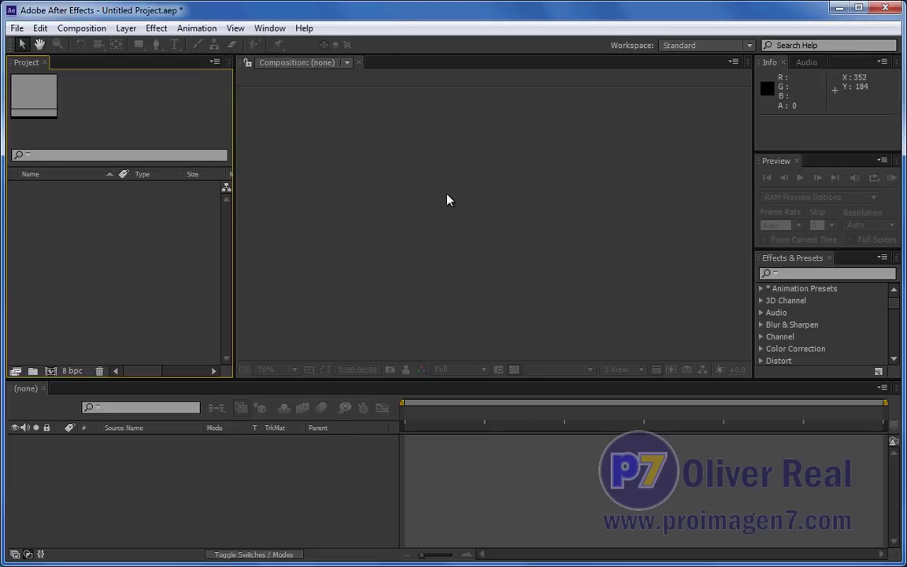
- Dismiss the File menu unused, then choose Composition > New Composition
{"action": "left_click", "coordinate": [19, 30]}
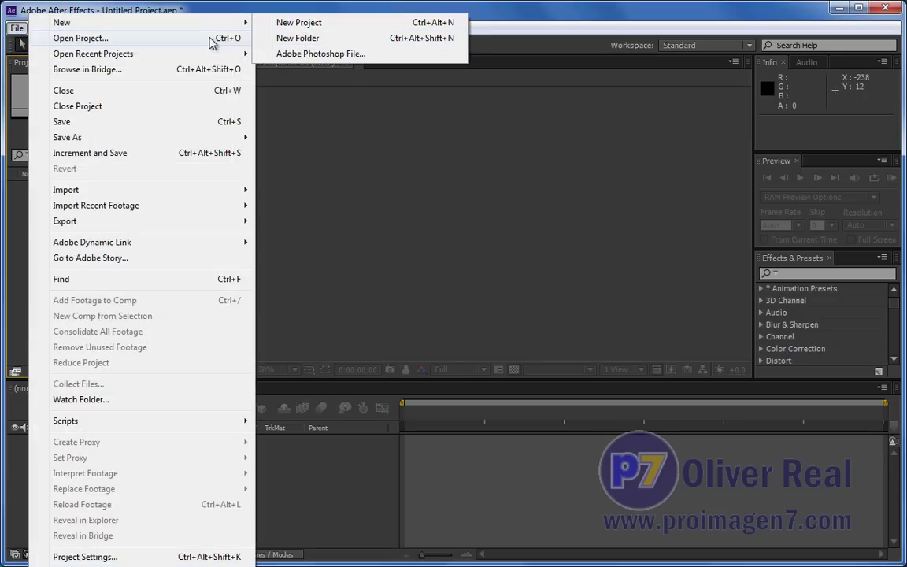
{"action": "left_click", "coordinate": [450, 187]}
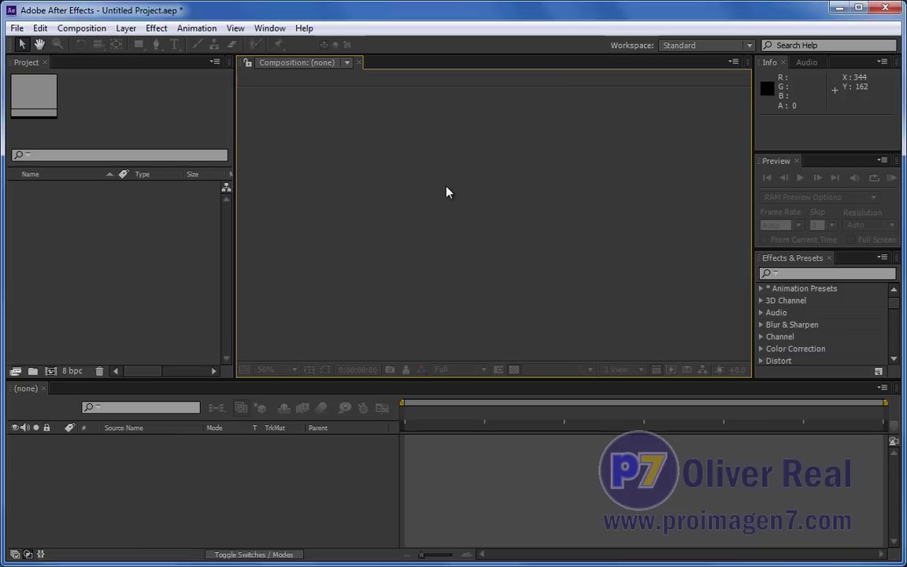
{"action": "left_click", "coordinate": [82, 29]}
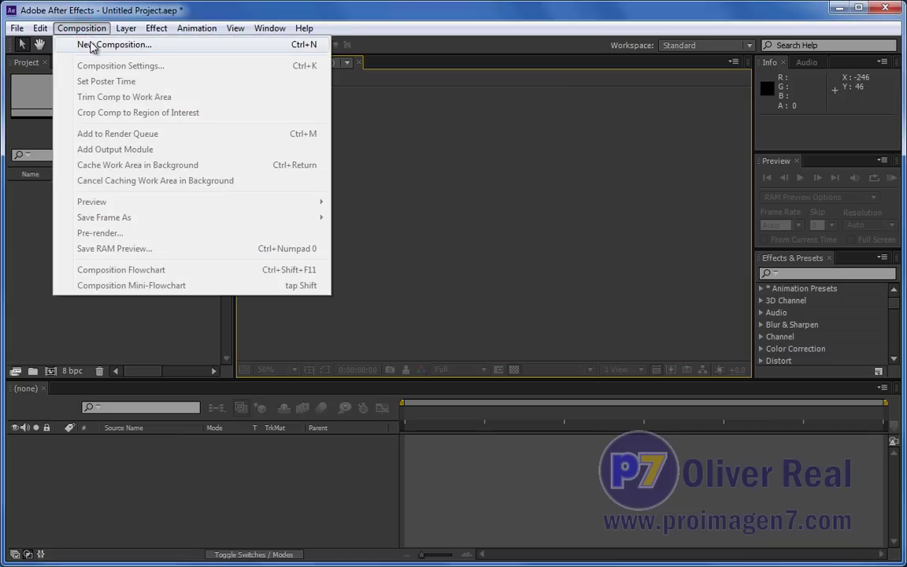
{"action": "left_click", "coordinate": [91, 44]}
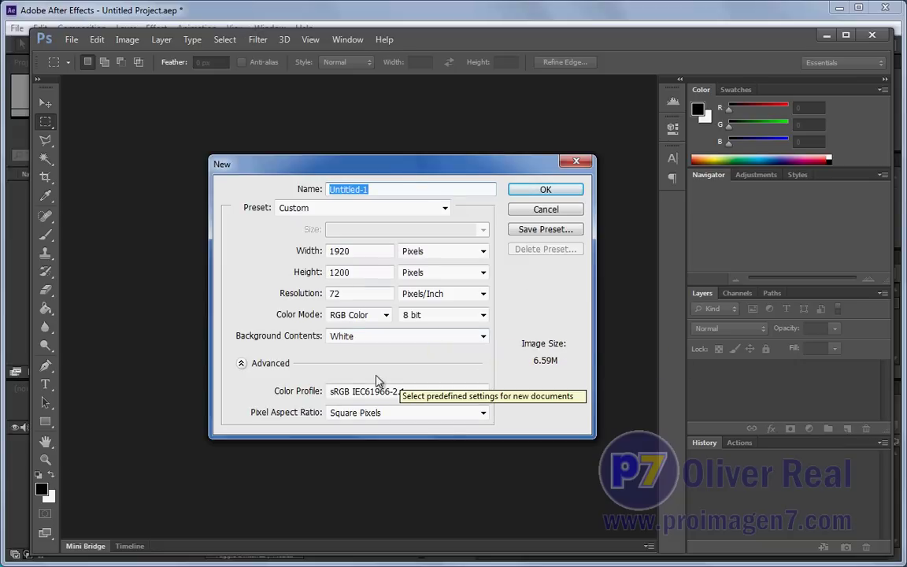
- Bring After Effects' Comp 1 Composition Settings (HDTV 1080 29.97, 1920 × 1080) in front of Photoshop
{"action": "left_click", "coordinate": [315, 15]}
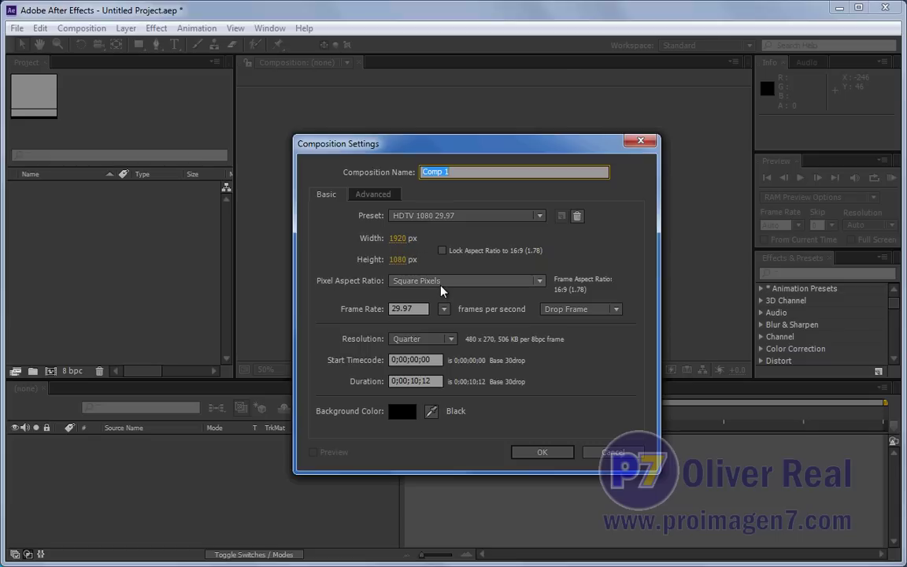
- Show Comp 1's pixel aspect ratio list, from D1/DV NTSC (0.91) to Anamorphic 2:1
{"action": "left_click", "coordinate": [507, 280]}
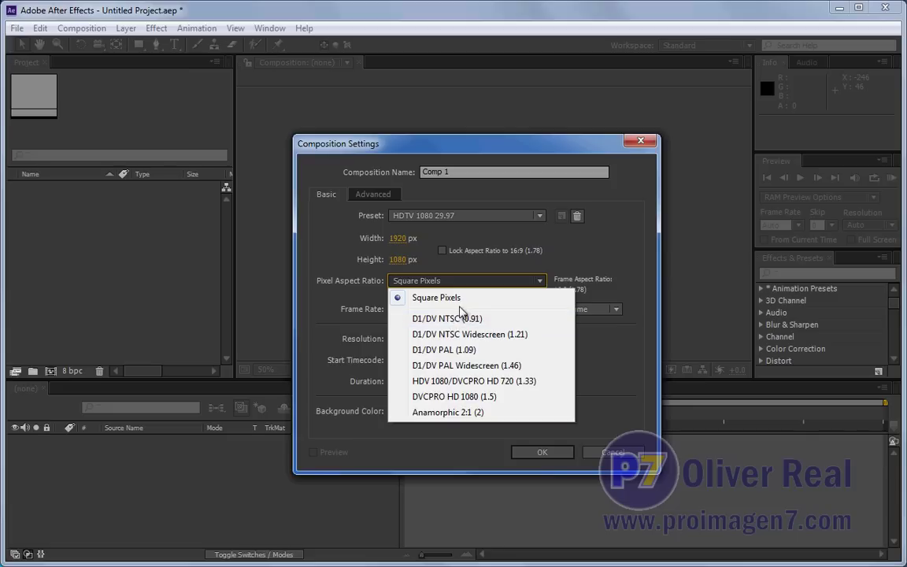
- Close the pixel aspect ratio list with Square Pixels still selected for Comp 1
{"action": "left_click", "coordinate": [604, 252]}
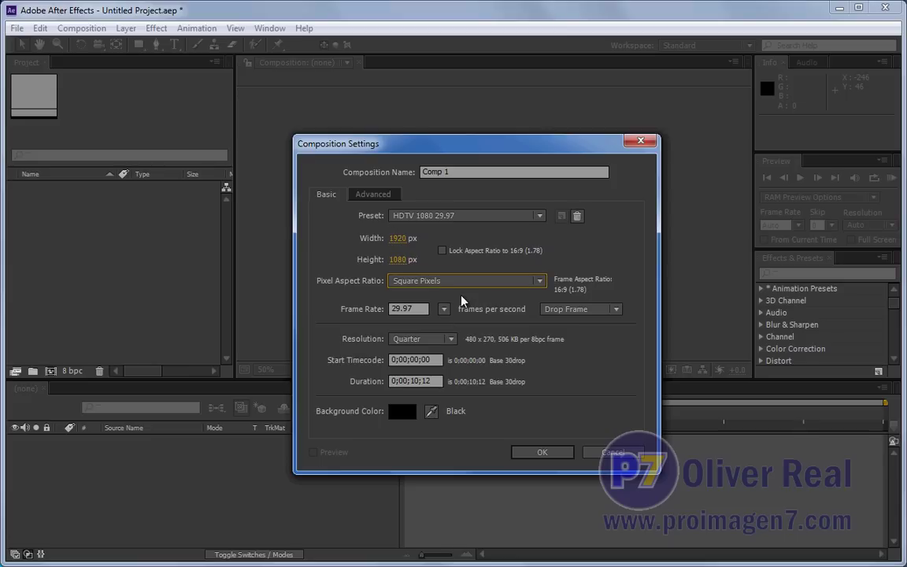
- Cycle Comp 1's resolution through Full, Third, Half, Full and Quarter, ending on Full
{"action": "left_click", "coordinate": [451, 339]}
{"action": "left_click", "coordinate": [419, 355]}
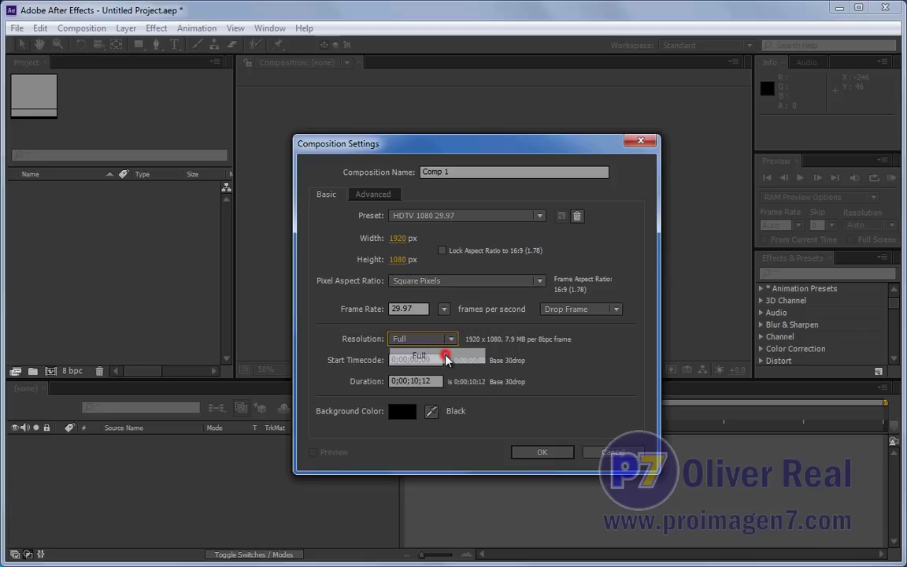
{"action": "left_click", "coordinate": [451, 339]}
{"action": "left_click", "coordinate": [423, 384]}
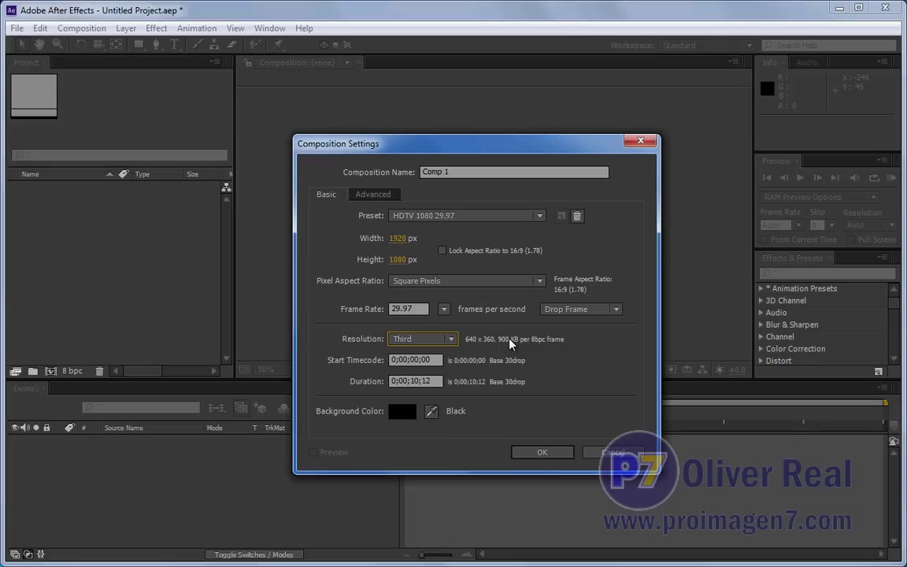
{"action": "left_click", "coordinate": [451, 338]}
{"action": "left_click", "coordinate": [443, 371]}
{"action": "left_click", "coordinate": [451, 339]}
{"action": "left_click", "coordinate": [451, 358]}
{"action": "left_click", "coordinate": [450, 340]}
{"action": "left_click", "coordinate": [455, 403]}
{"action": "left_click", "coordinate": [450, 340]}
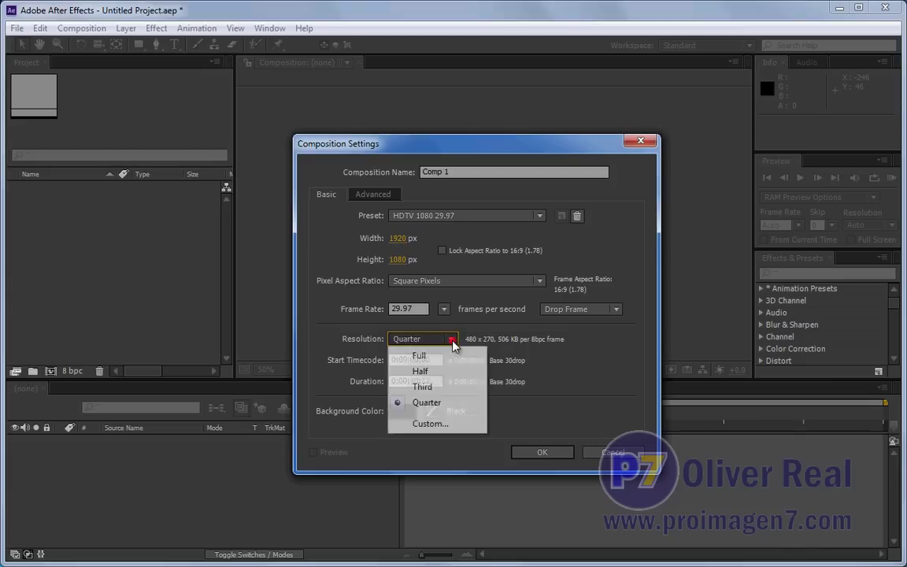
{"action": "left_click", "coordinate": [420, 356]}
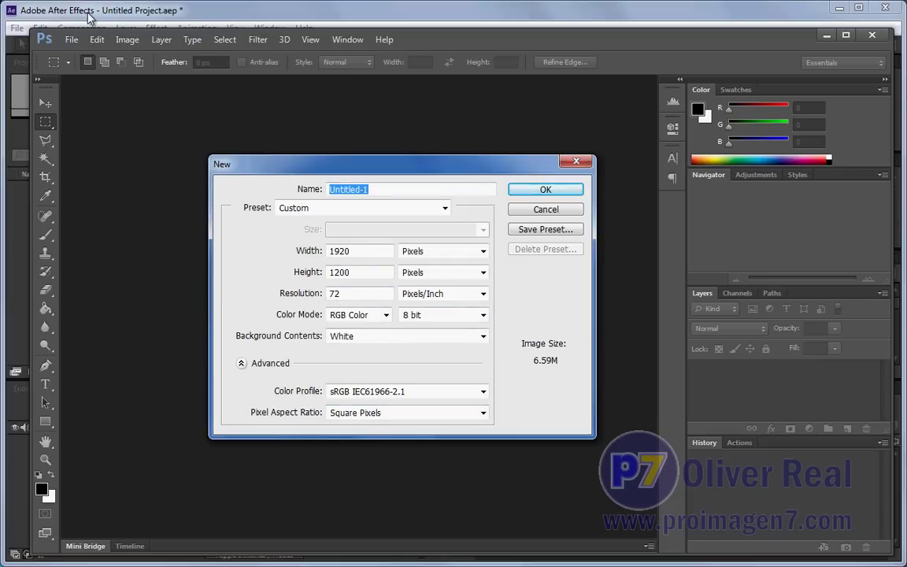
- Bring After Effects' Comp 1 Composition Settings back in front of Photoshop's New dialog
{"action": "left_click", "coordinate": [263, 15]}
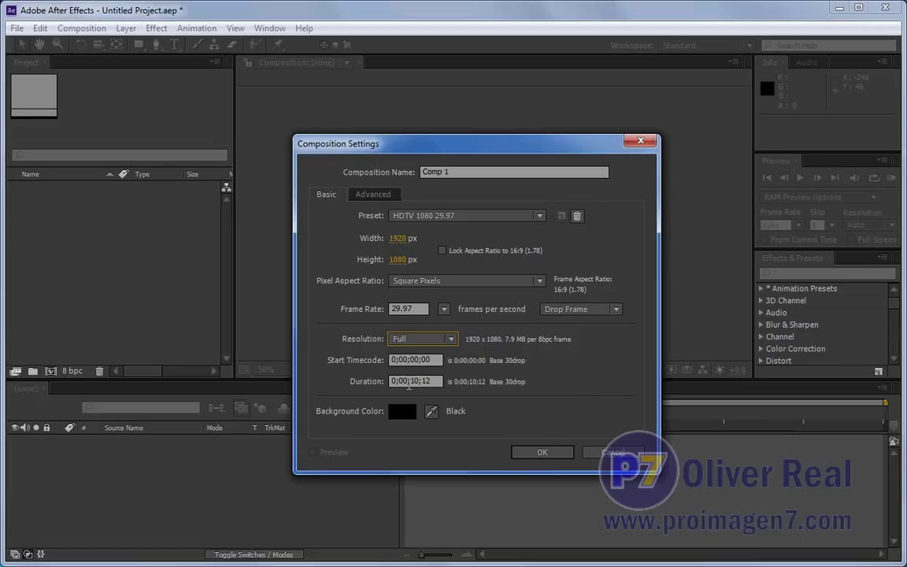
- Enter 0;00;10;01 as Comp 1's duration, fixing frames to 01 and minutes to 0, then confirm
{"action": "left_click", "coordinate": [439, 381]}
{"action": "key", "text": "BackSpace"}
{"action": "key", "text": "BackSpace"}
{"action": "type", "text": "01"}
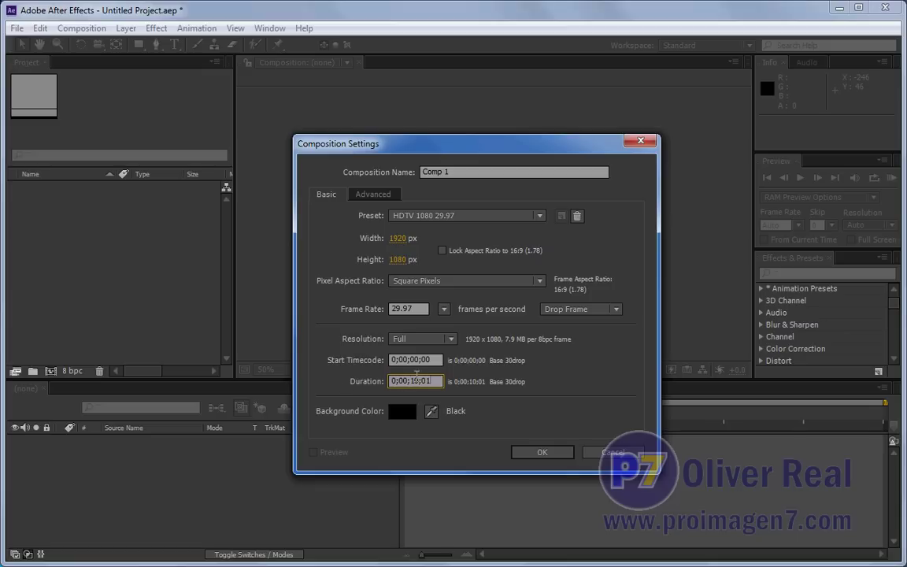
{"action": "left_click", "coordinate": [444, 382]}
{"action": "double_click", "coordinate": [415, 381]}
{"action": "type", "text": "0;01;10;01"}
{"action": "key", "text": "BackSpace"}
{"action": "type", "text": "15"}
{"action": "key", "text": "BackSpace"}
{"action": "key", "text": "BackSpace"}
{"action": "type", "text": "0"}
{"action": "left_click", "coordinate": [542, 454]}
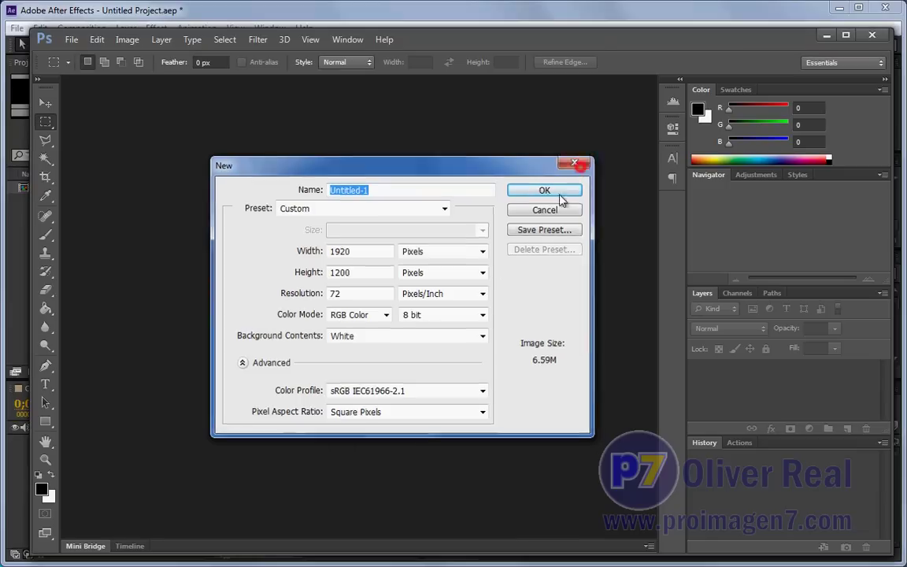
- Dismiss Photoshop's New dialog without creating a document and return to After Effects
{"action": "left_click", "coordinate": [579, 165]}
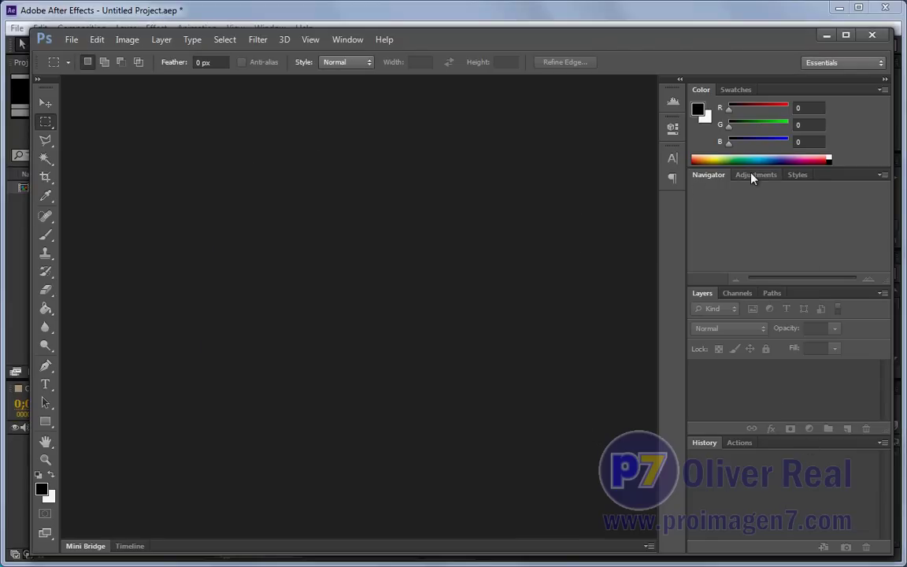
{"action": "left_click", "coordinate": [517, 16]}
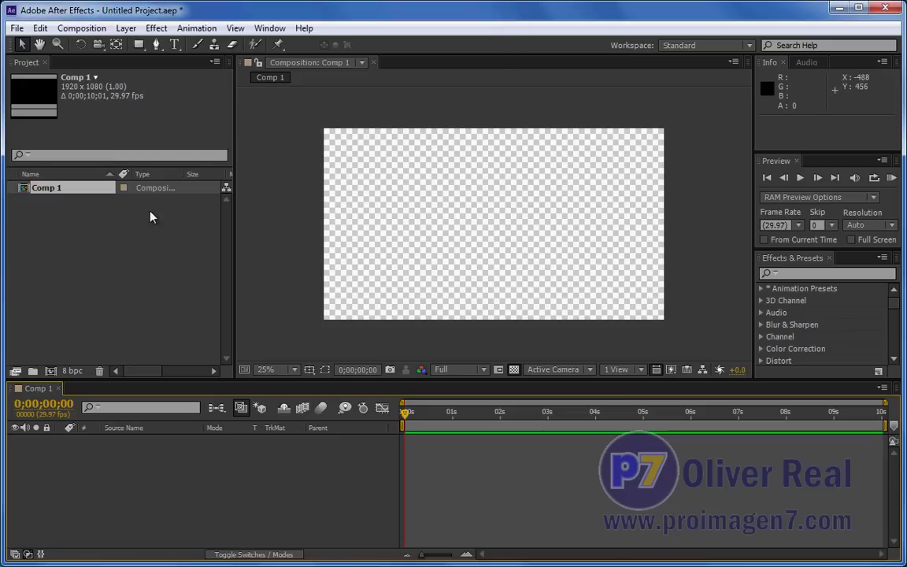